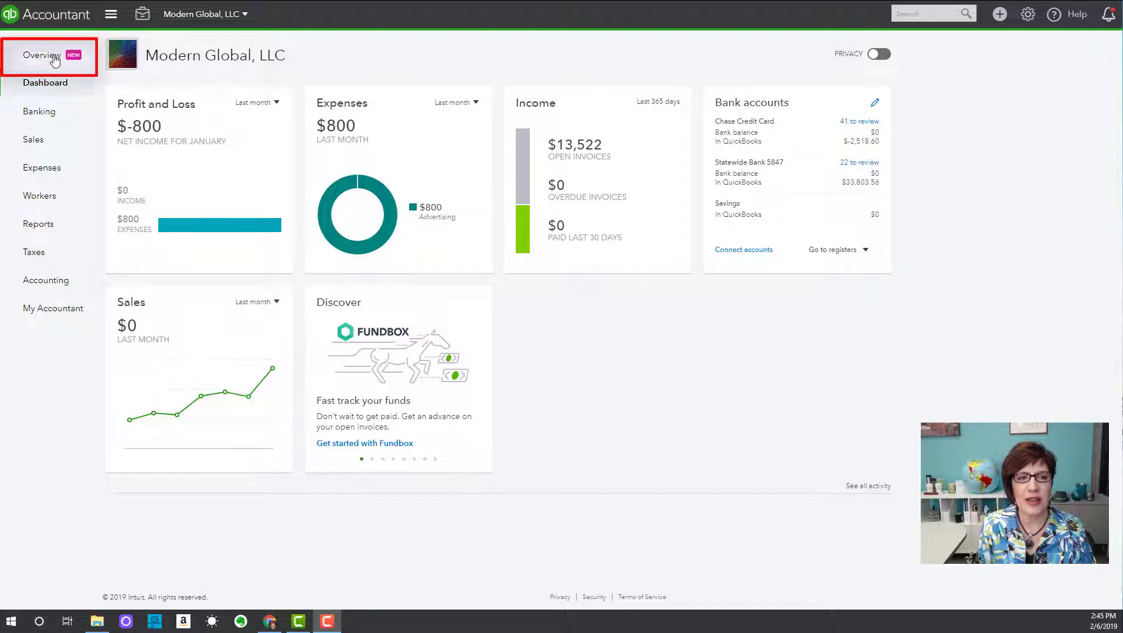
Open the client's Overview page from the left navigation.
click(54, 59)
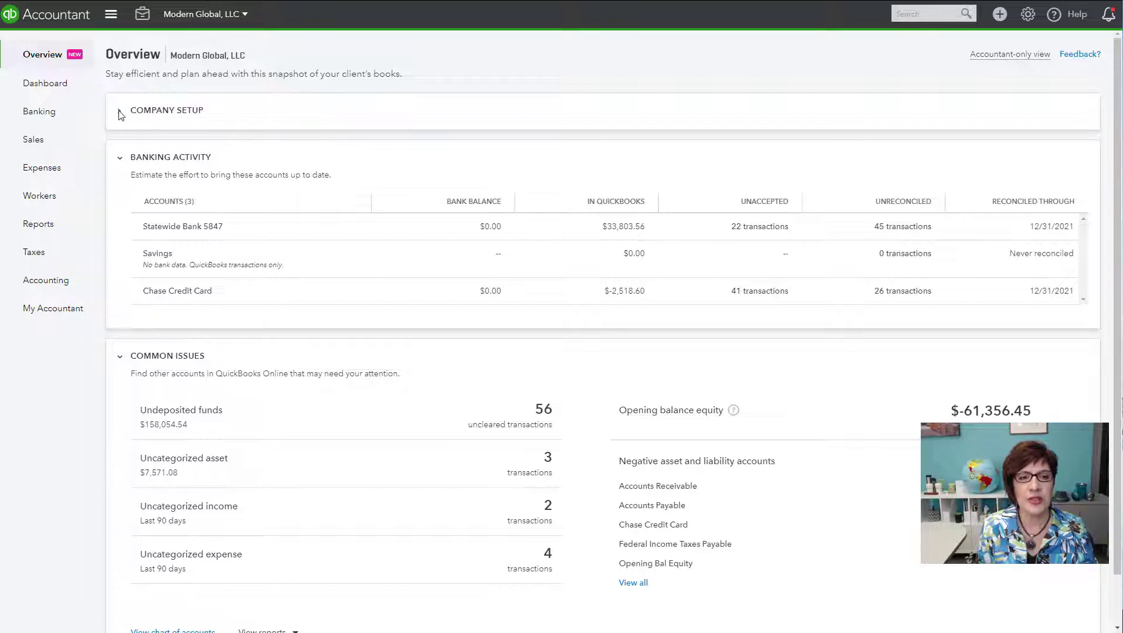
Expand Company Setup to check subscription, payroll and sales tax, then collapse it.
click(117, 112)
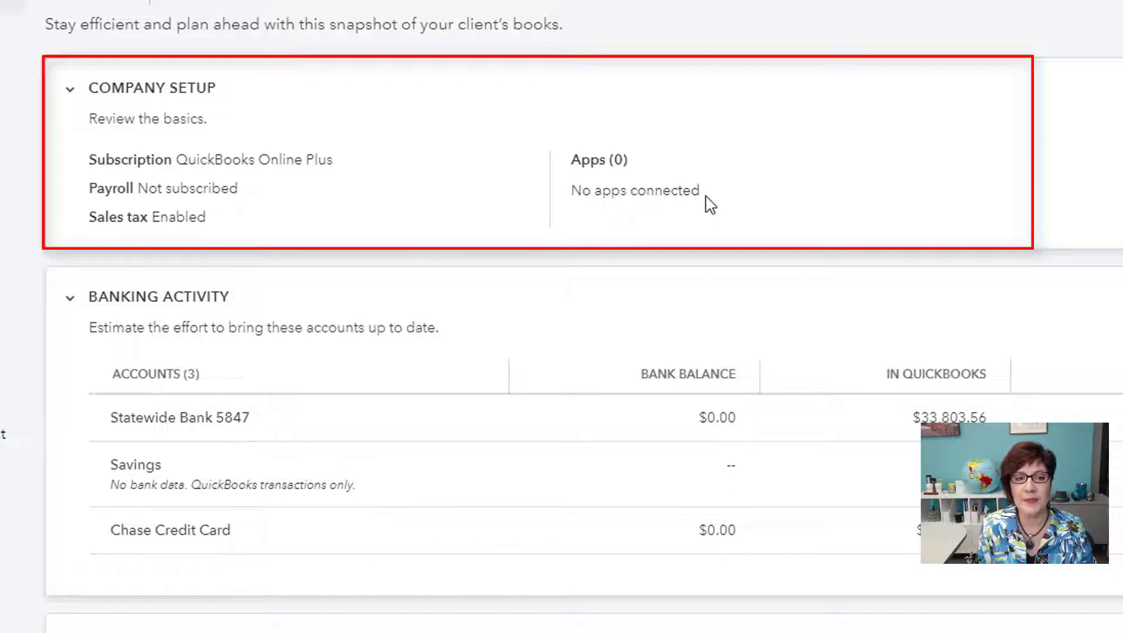
click(69, 93)
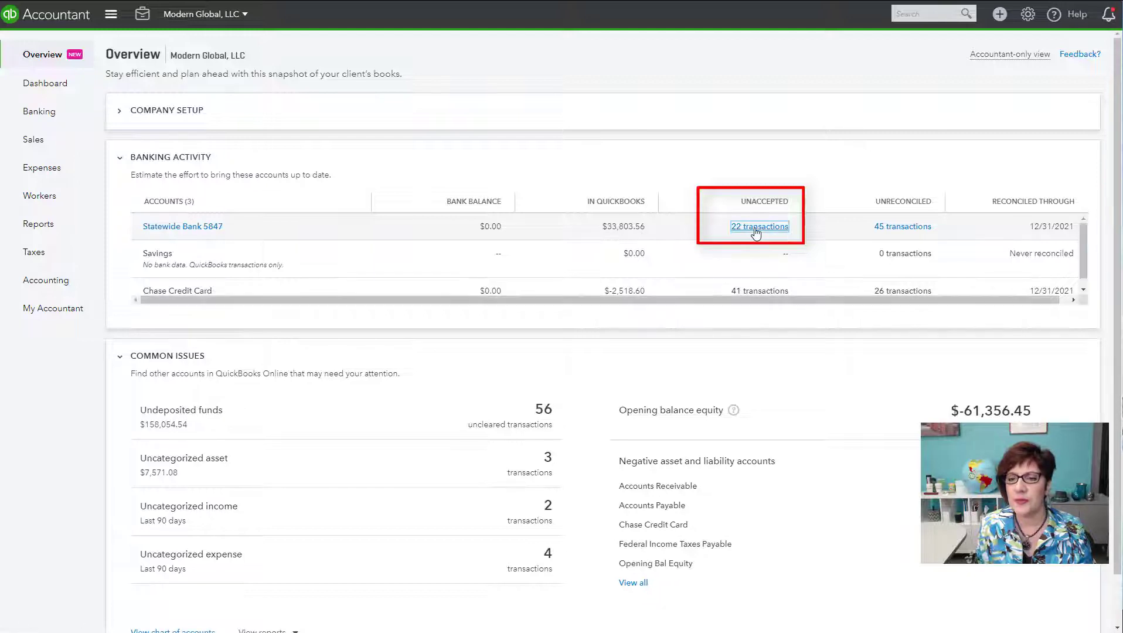
click(756, 232)
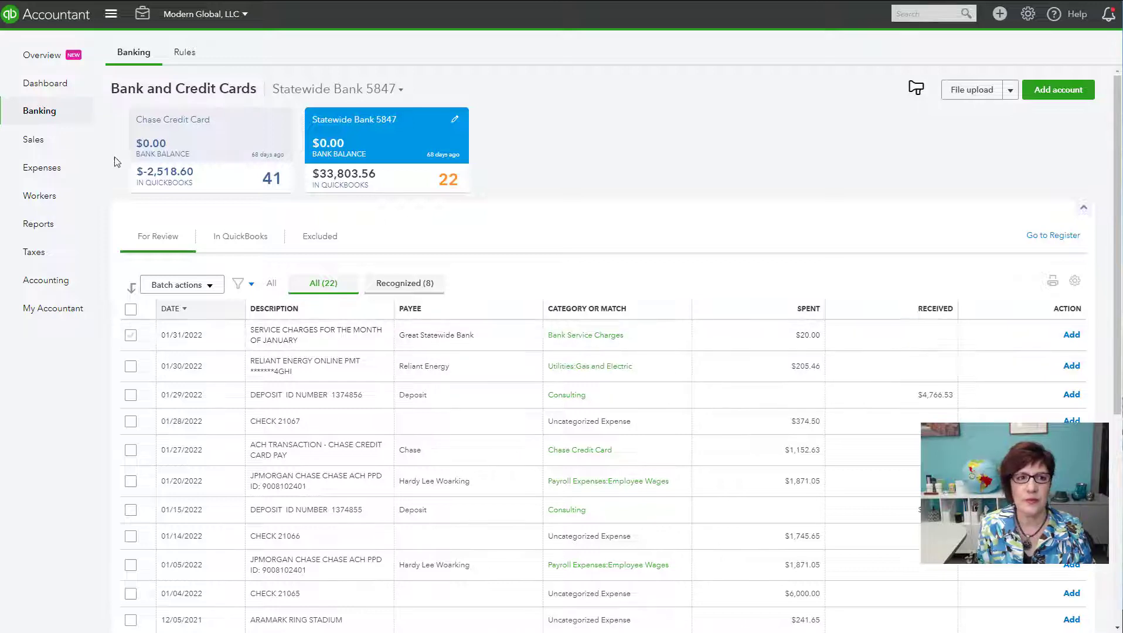
mouse_move(52, 119)
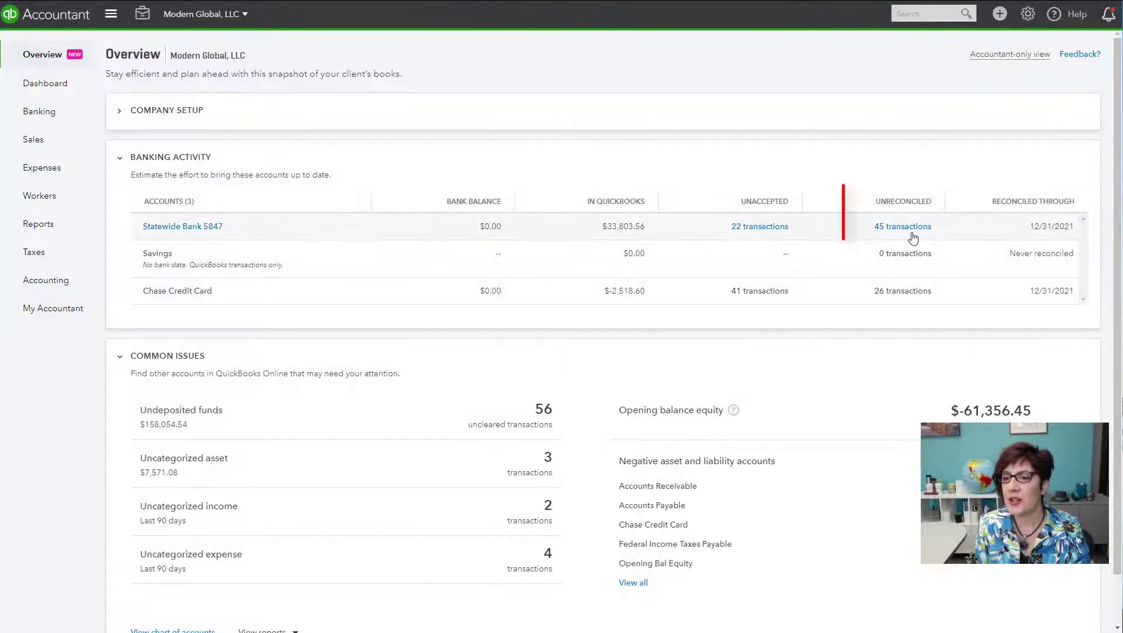
Open the 45 unreconciled Statewide Bank 5847 transactions and scroll through the register.
click(908, 228)
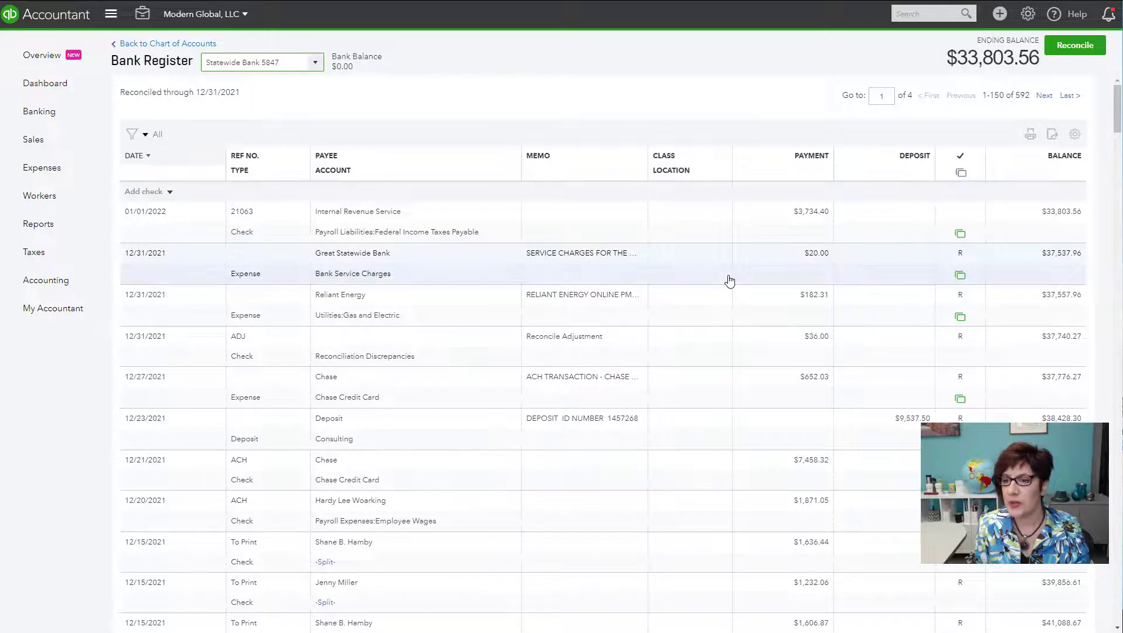
scroll(729, 281, down, 4)
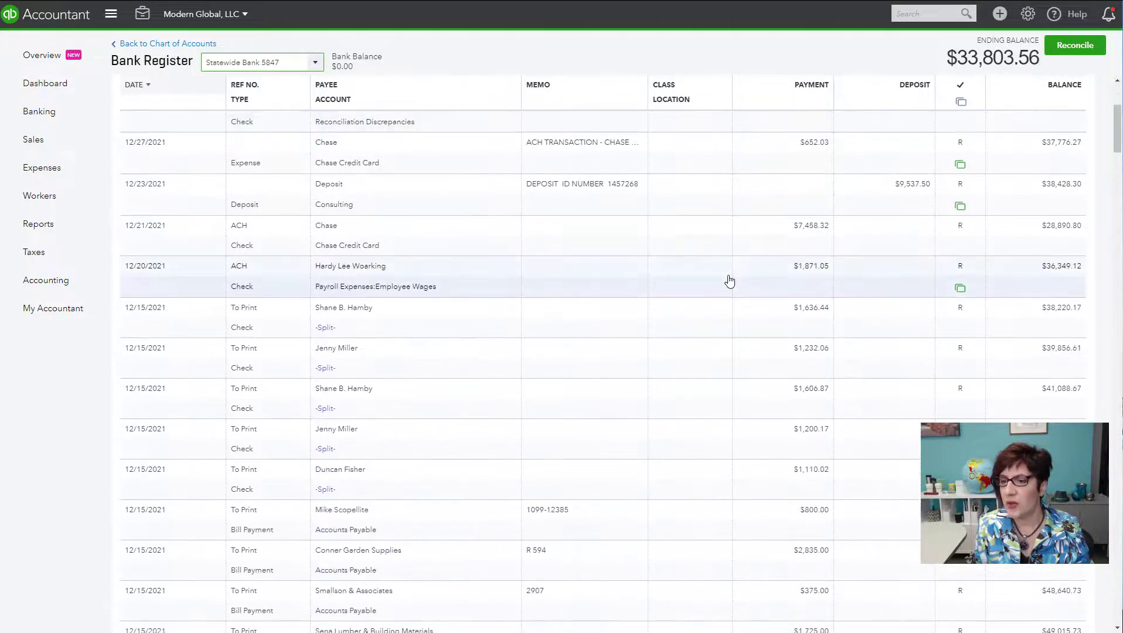
scroll(729, 281, down, 6)
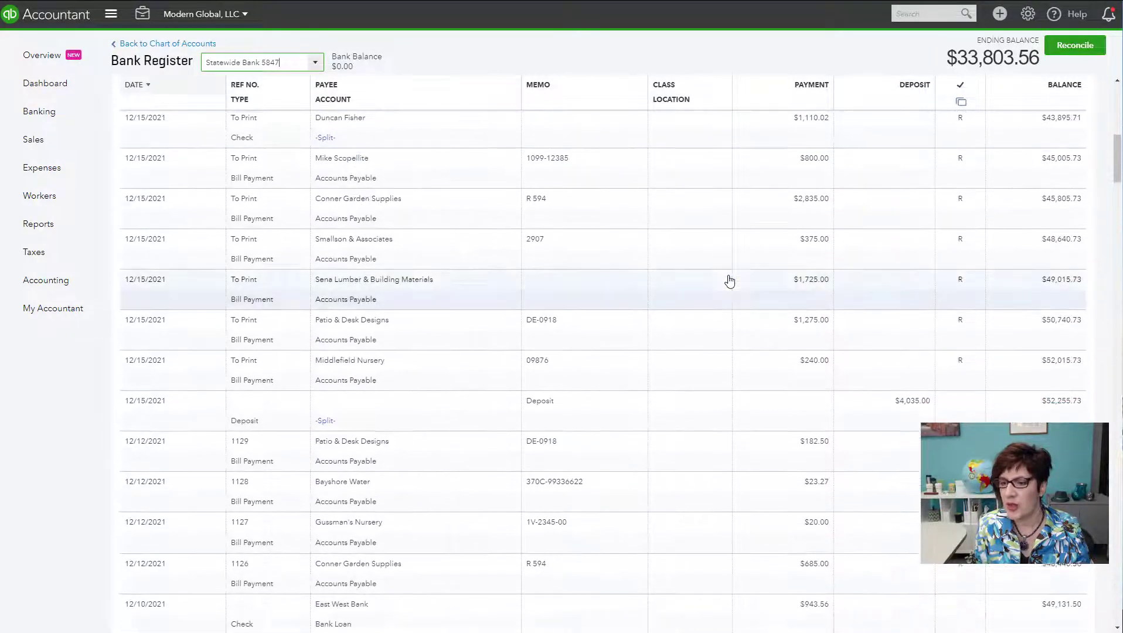
scroll(730, 281, down, 2)
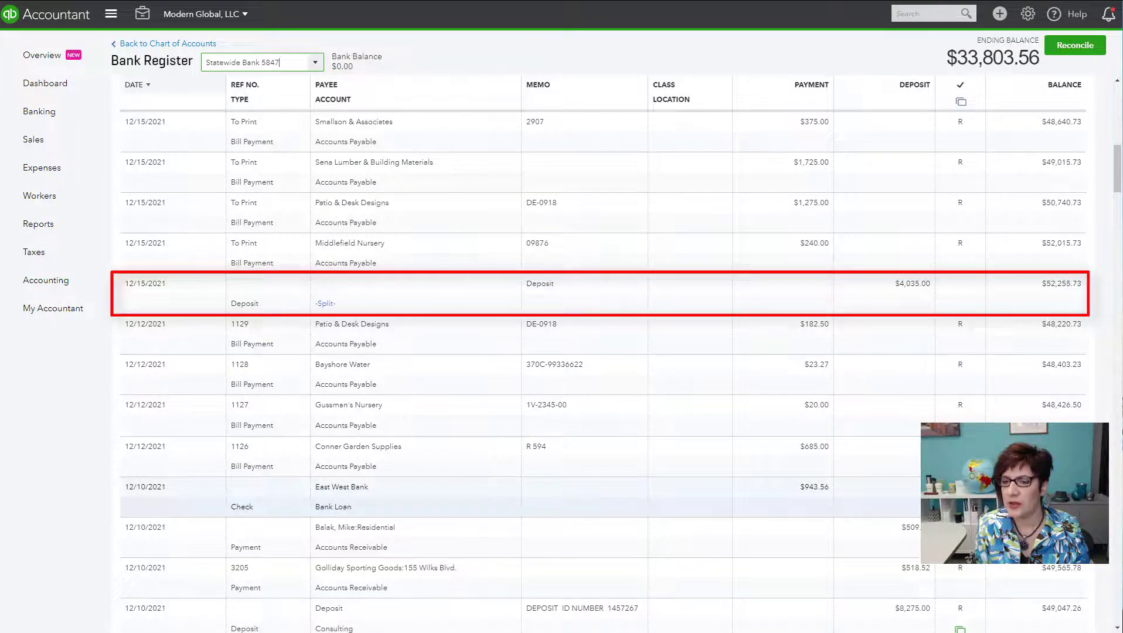
scroll(842, 433, up, 10)
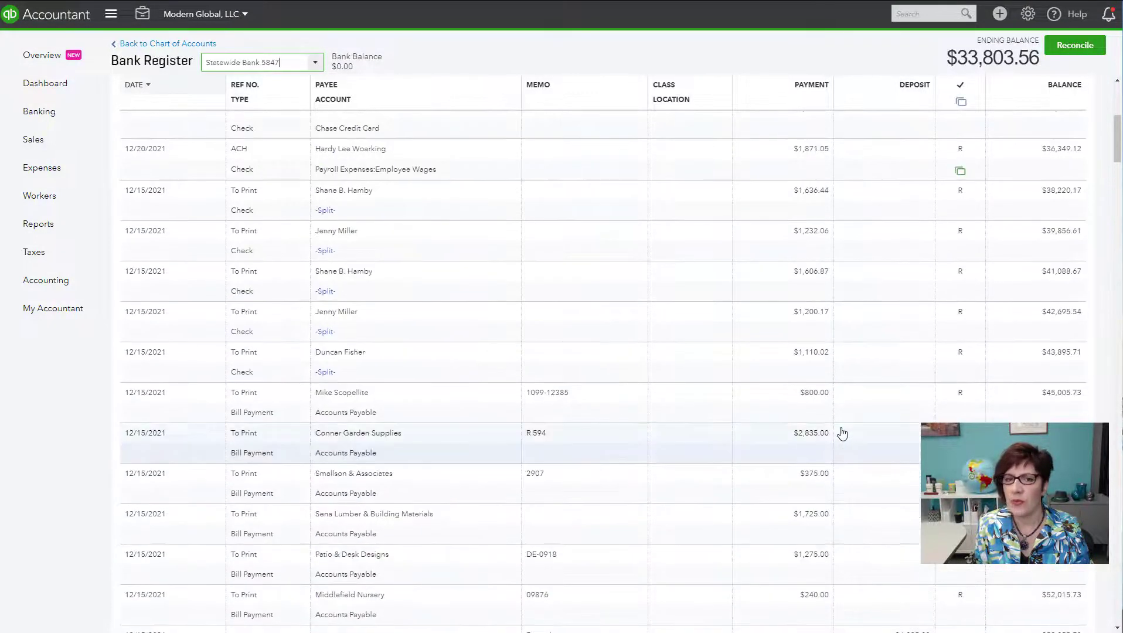
scroll(842, 434, up, 1)
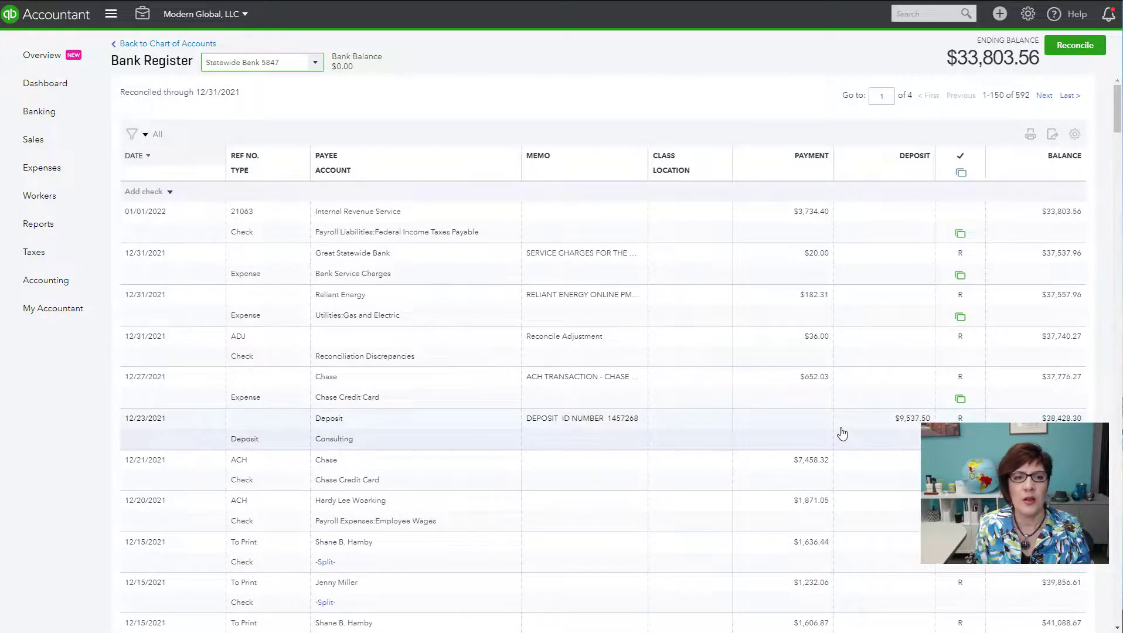
Filter the Statewide Bank 5847 register to Reconcile Status: Not Reconciled.
click(146, 134)
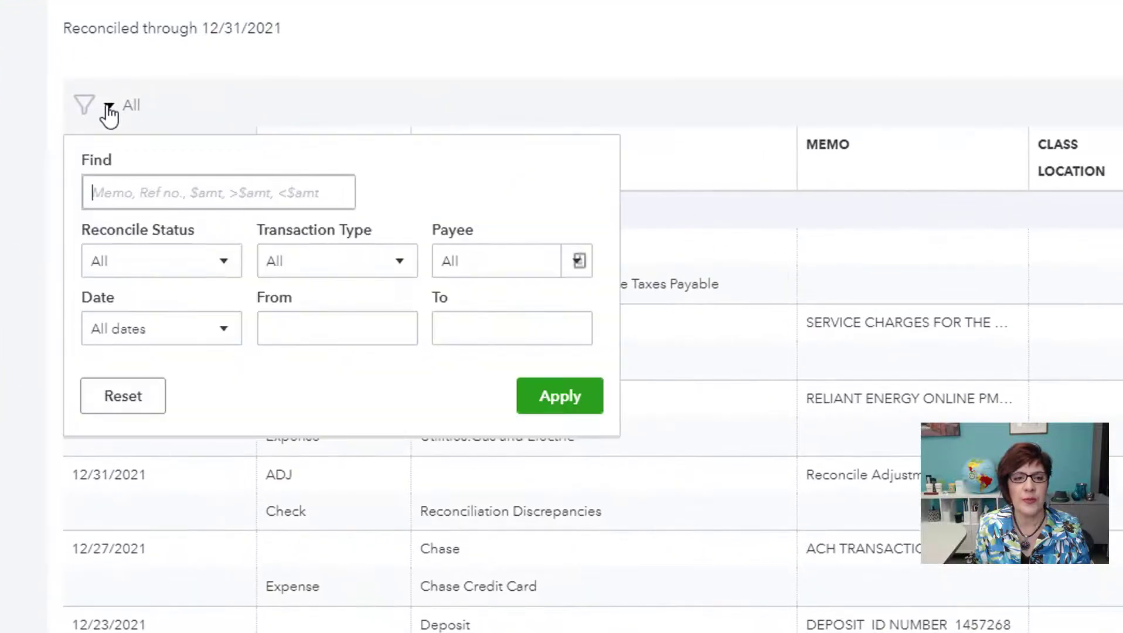
click(224, 270)
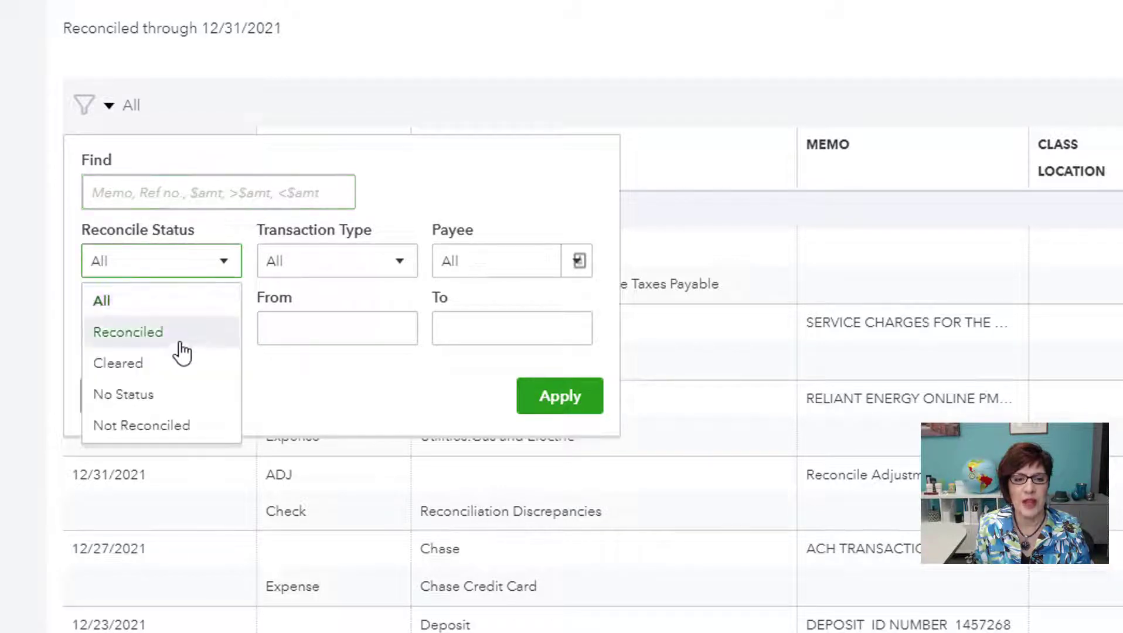
click(142, 426)
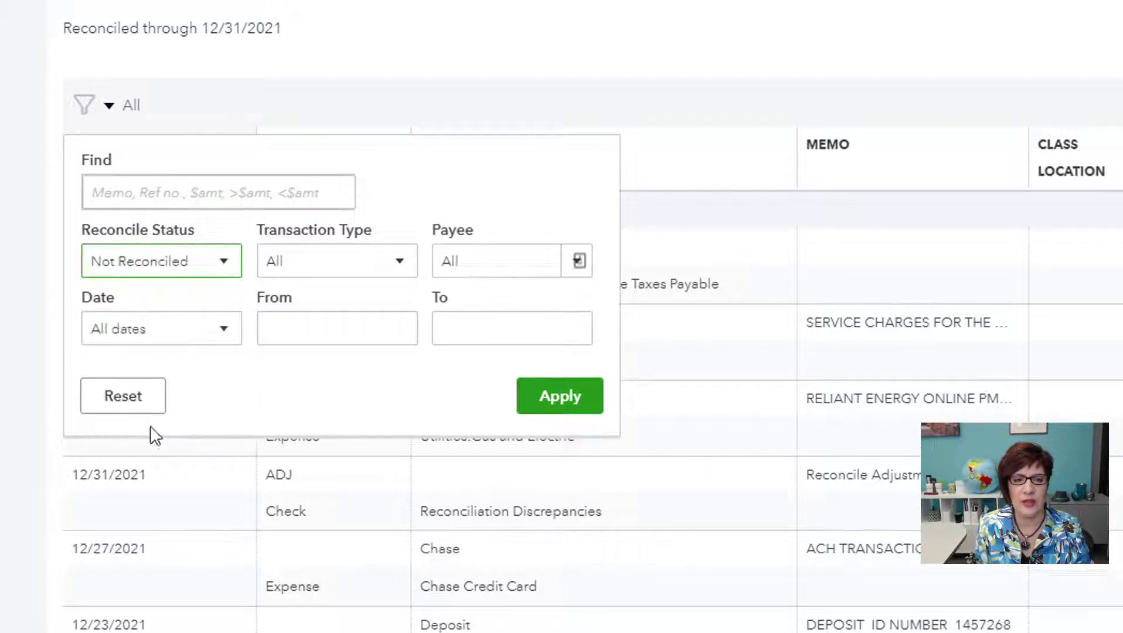
click(570, 407)
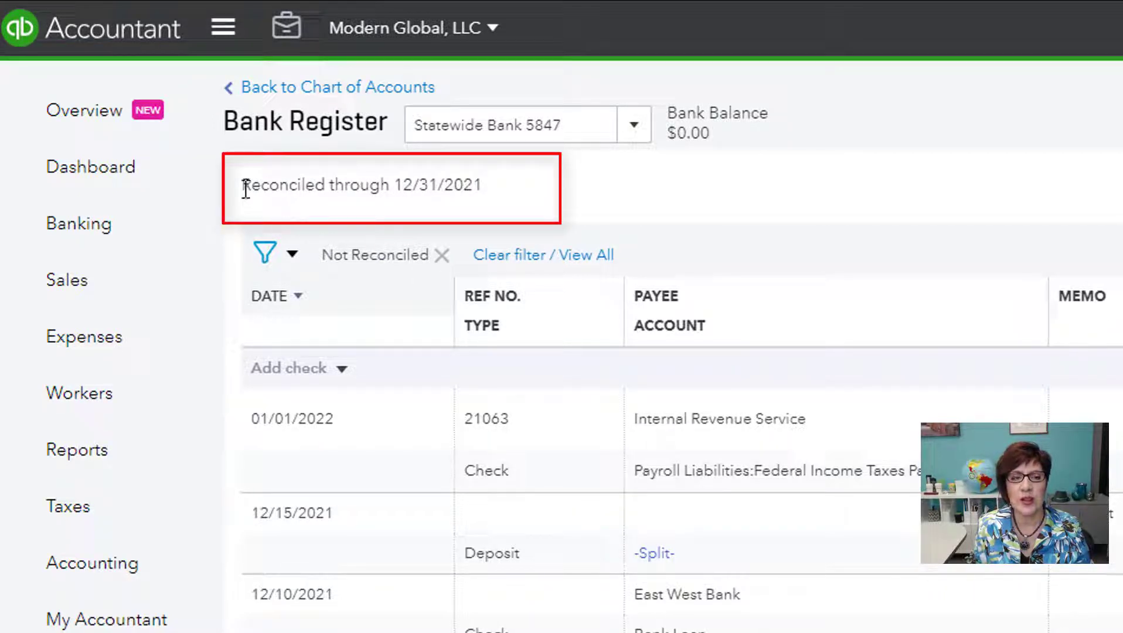
Highlight the 'Reconciled through 12/31/2021' line in the register.
drag(242, 184, 488, 183)
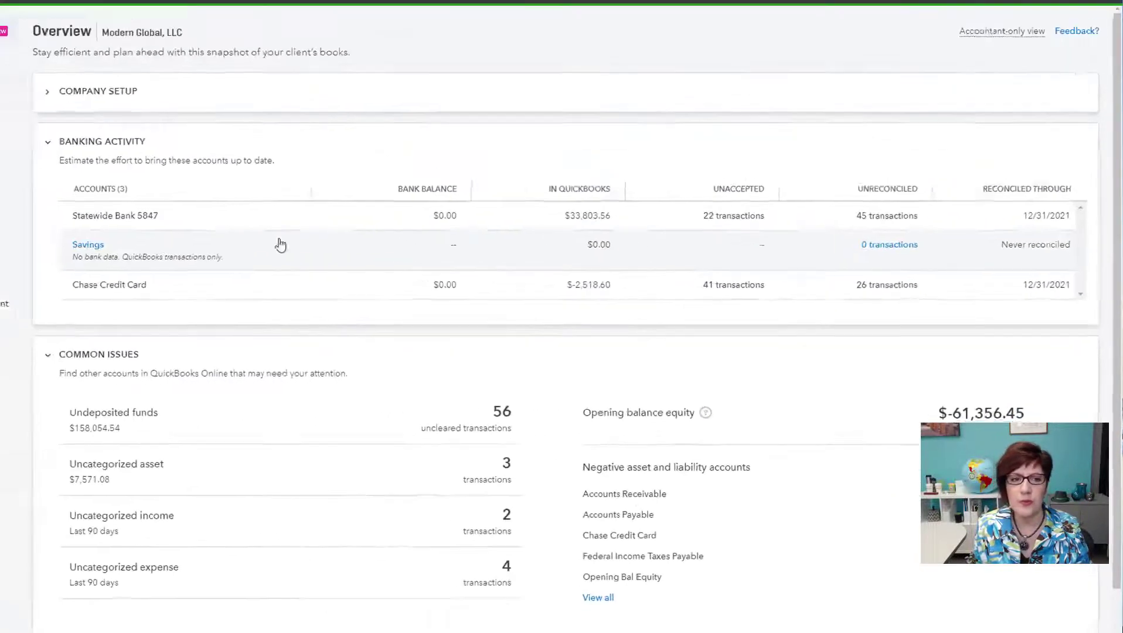
Collapse the Banking Activity section to bring Common Issues into view.
click(48, 141)
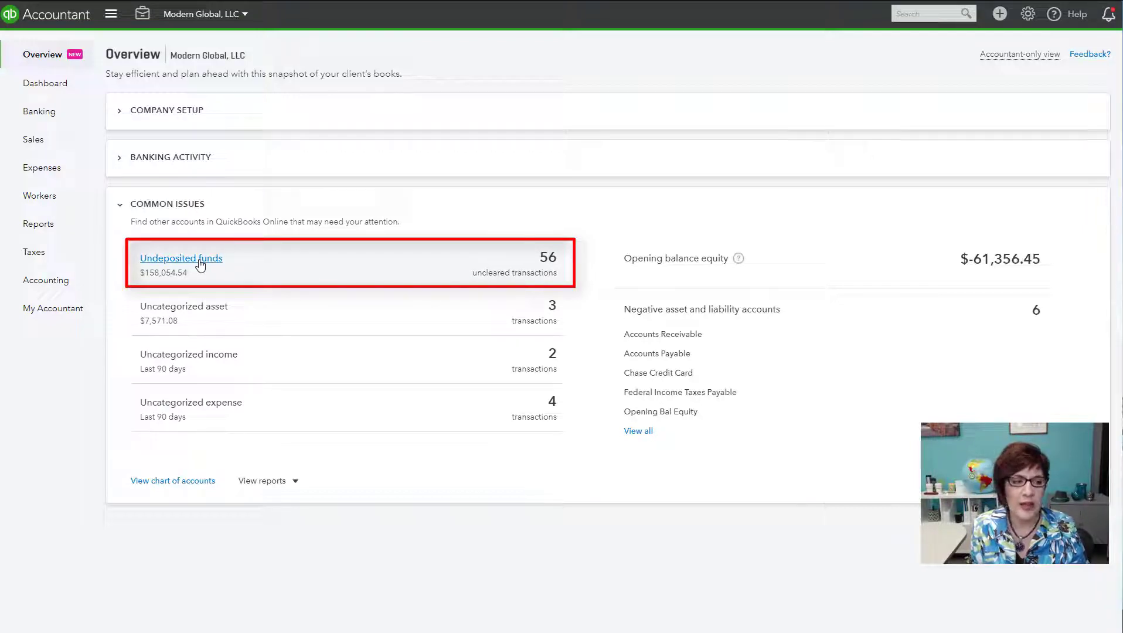
Open the Undeposited Funds register and filter it to Not Reconciled transactions.
click(200, 263)
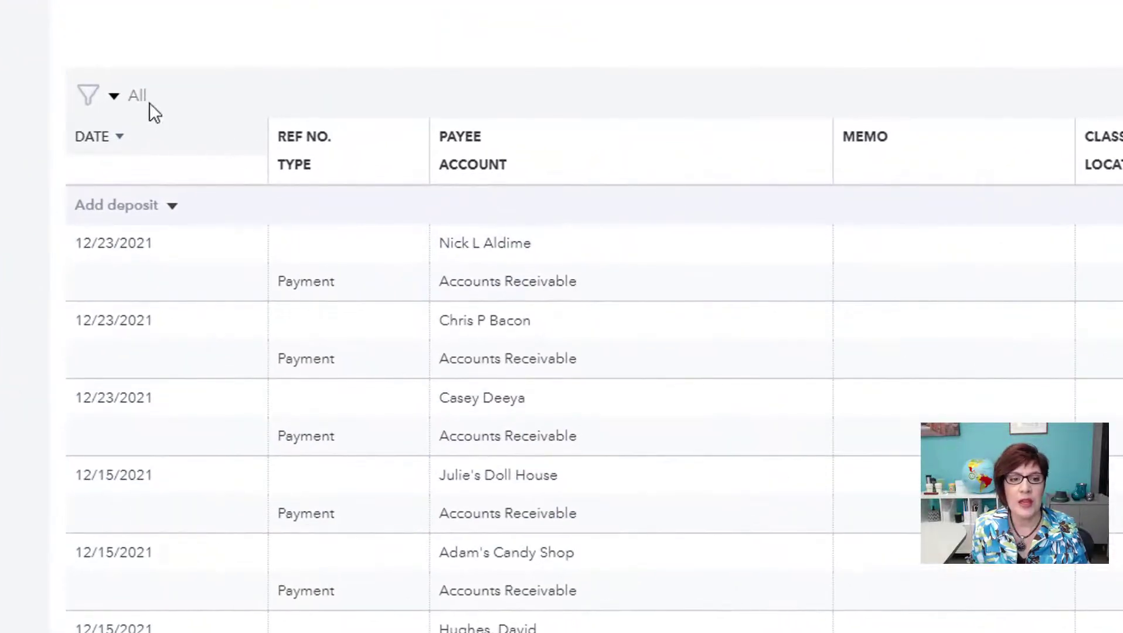
click(114, 97)
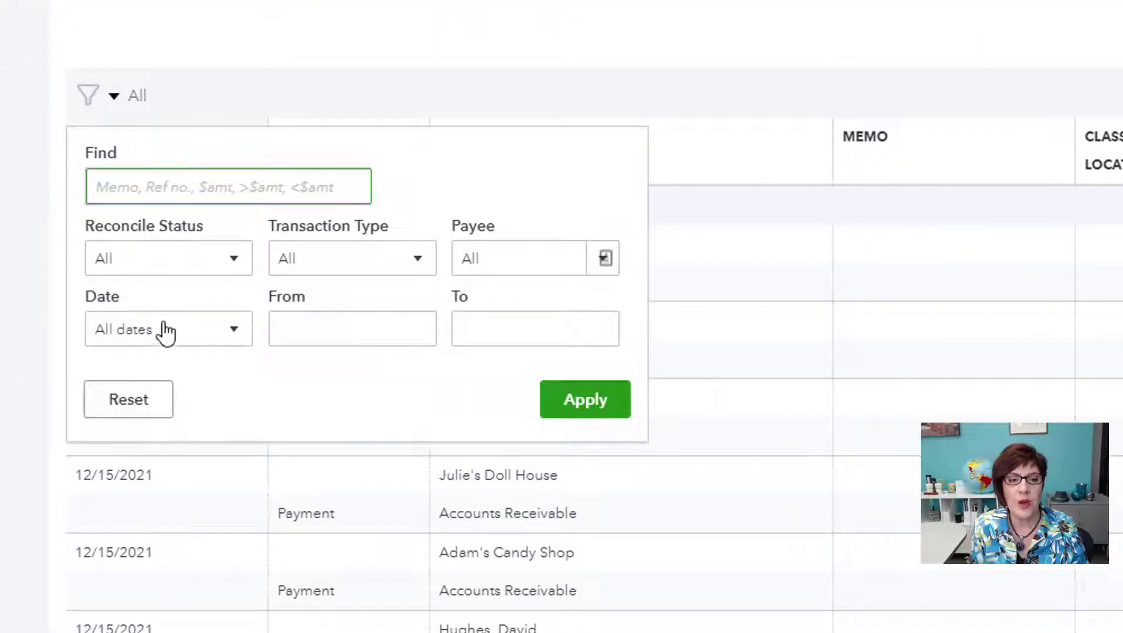
click(237, 263)
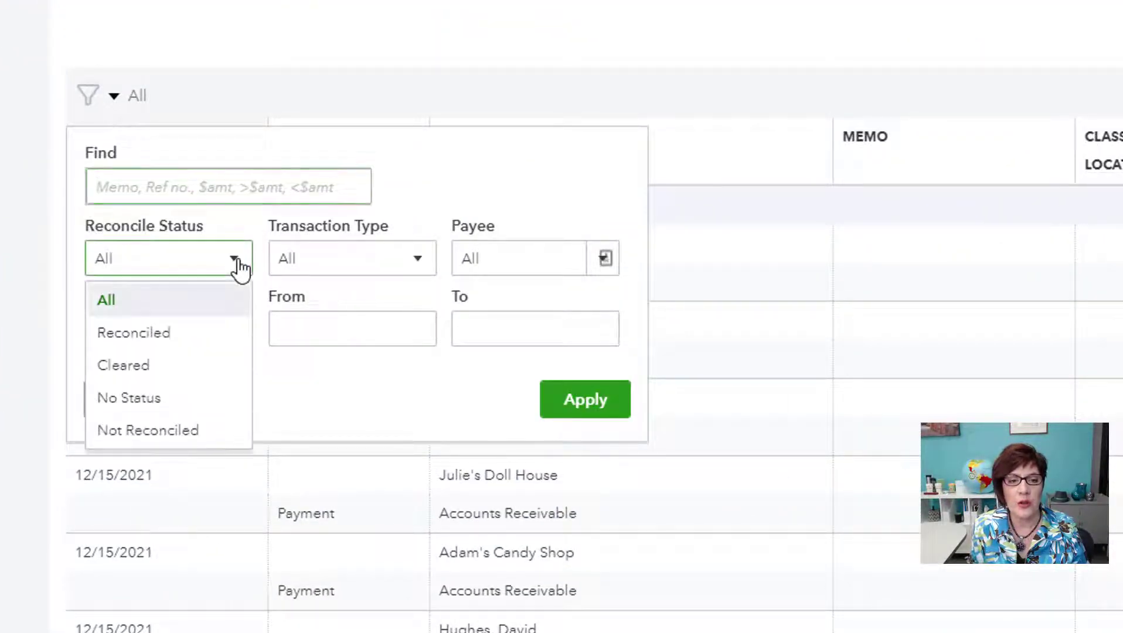
click(177, 430)
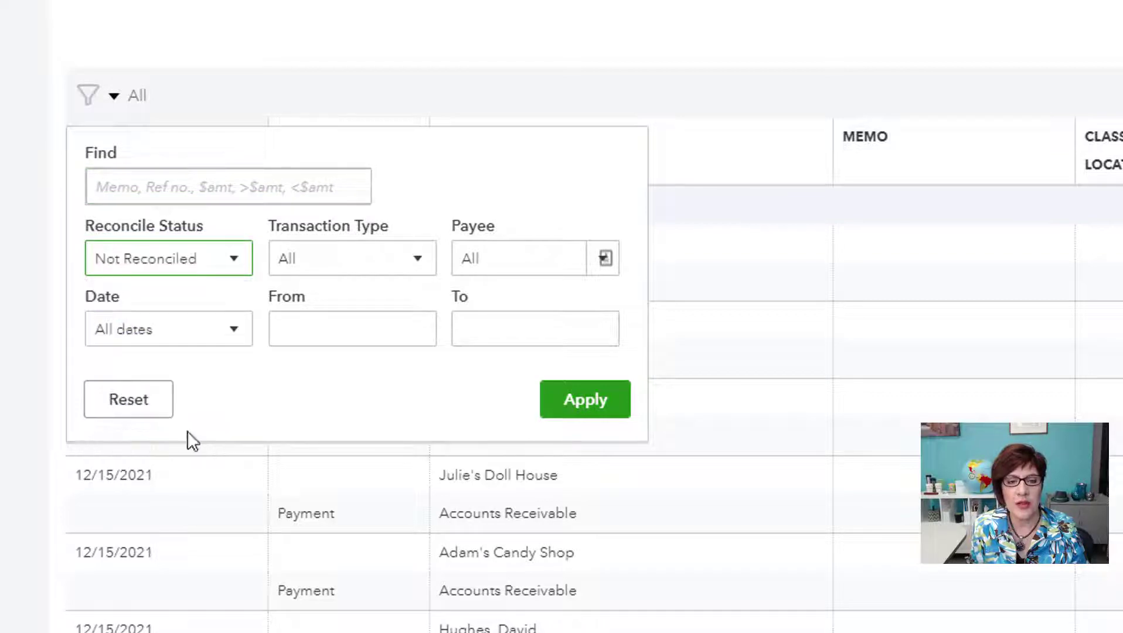
click(579, 405)
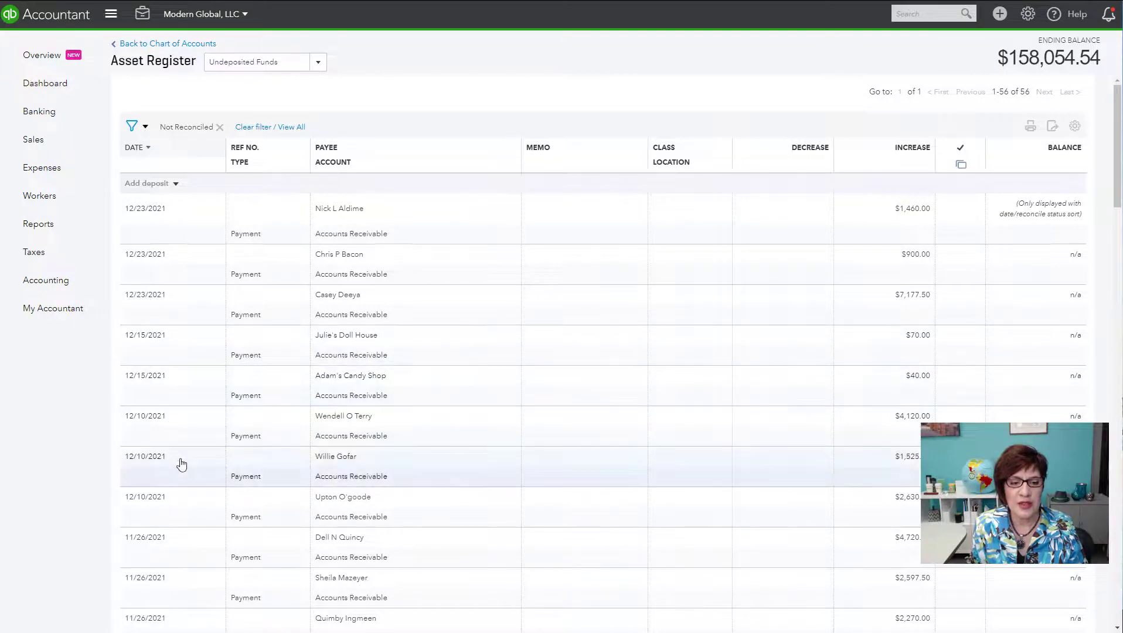
Scroll through the 56 unreconciled undeposited payments back to mid-2021.
scroll(183, 466, down, 1)
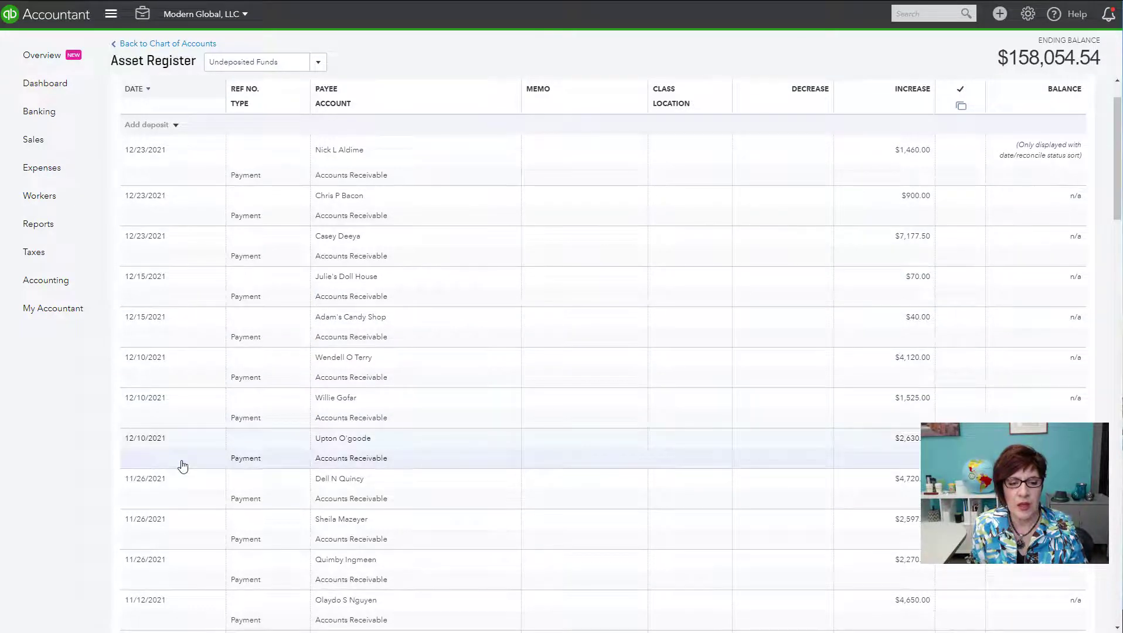
scroll(183, 466, down, 6)
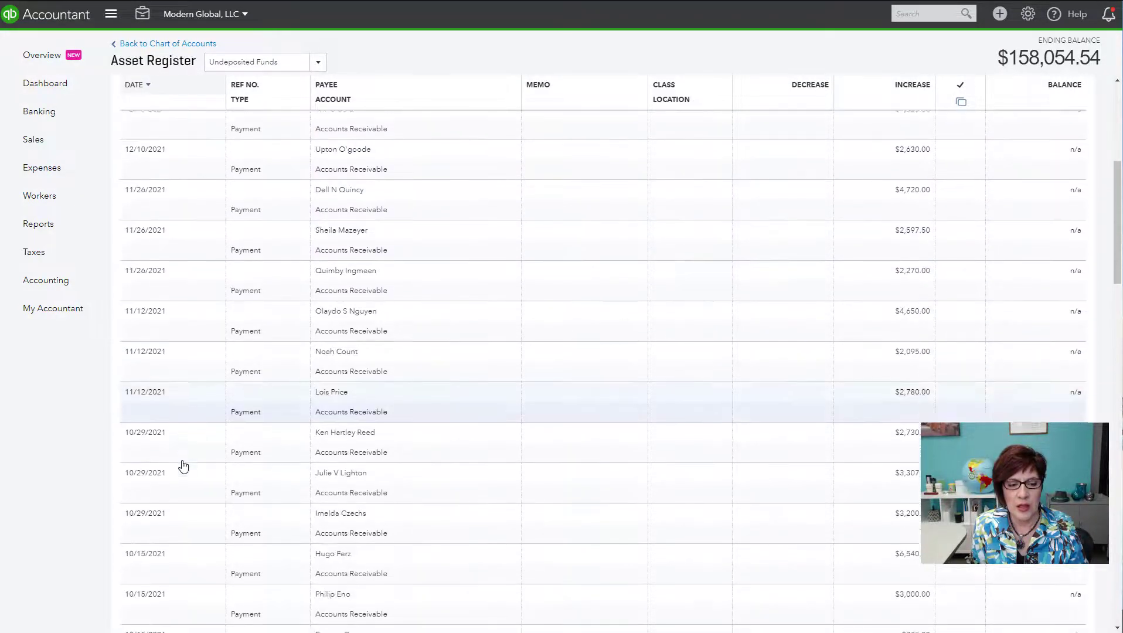
scroll(182, 466, down, 7)
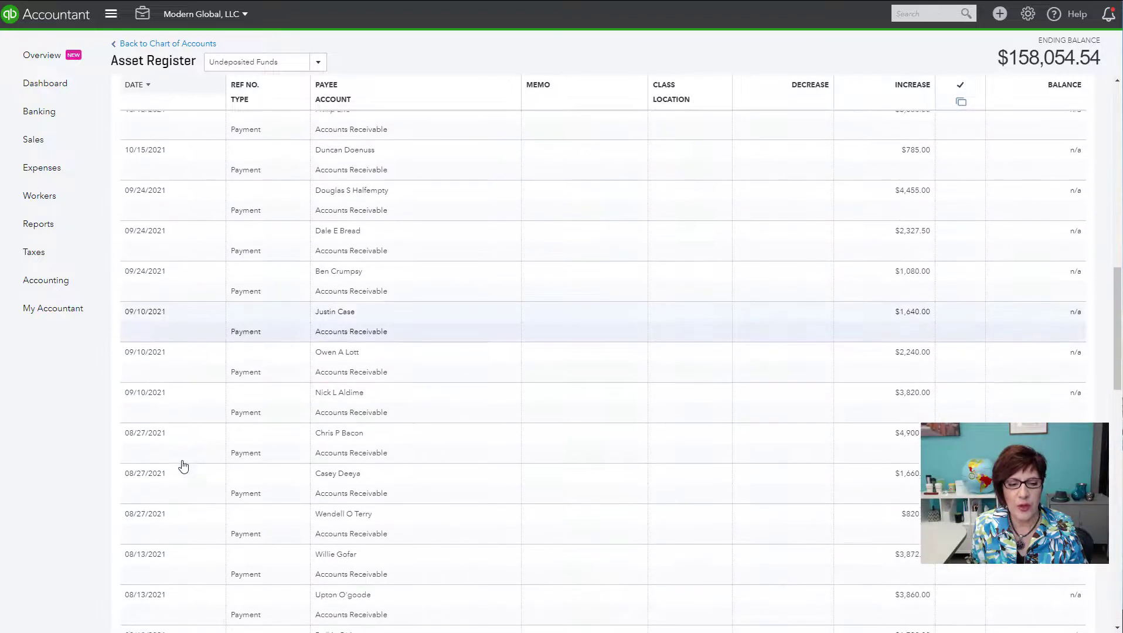
scroll(183, 466, down, 6)
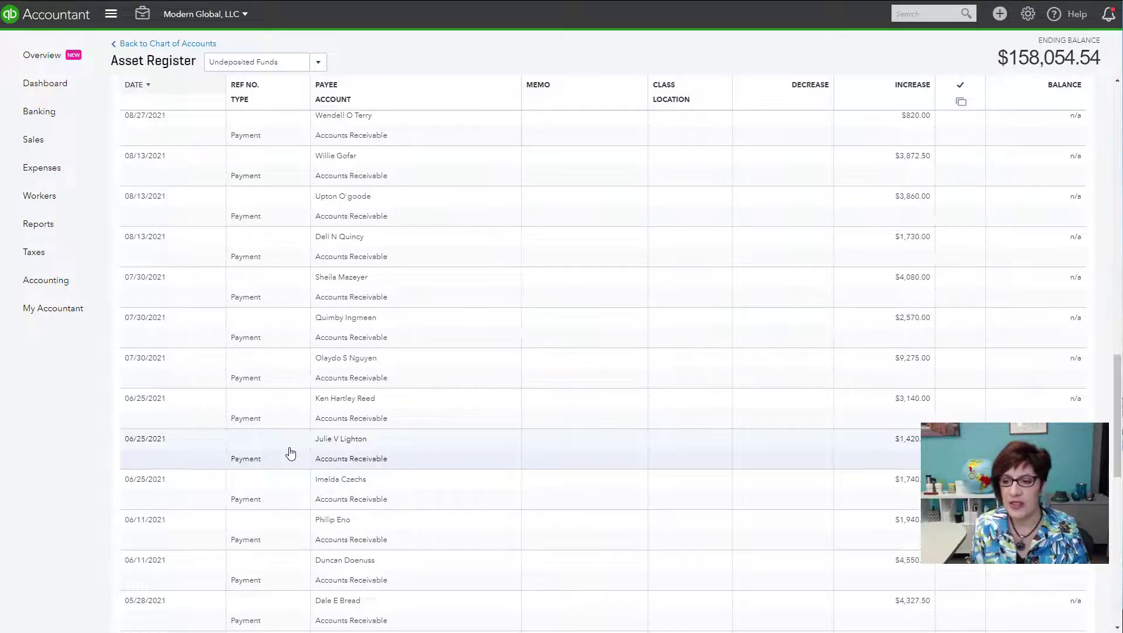
scroll(291, 453, up, 5)
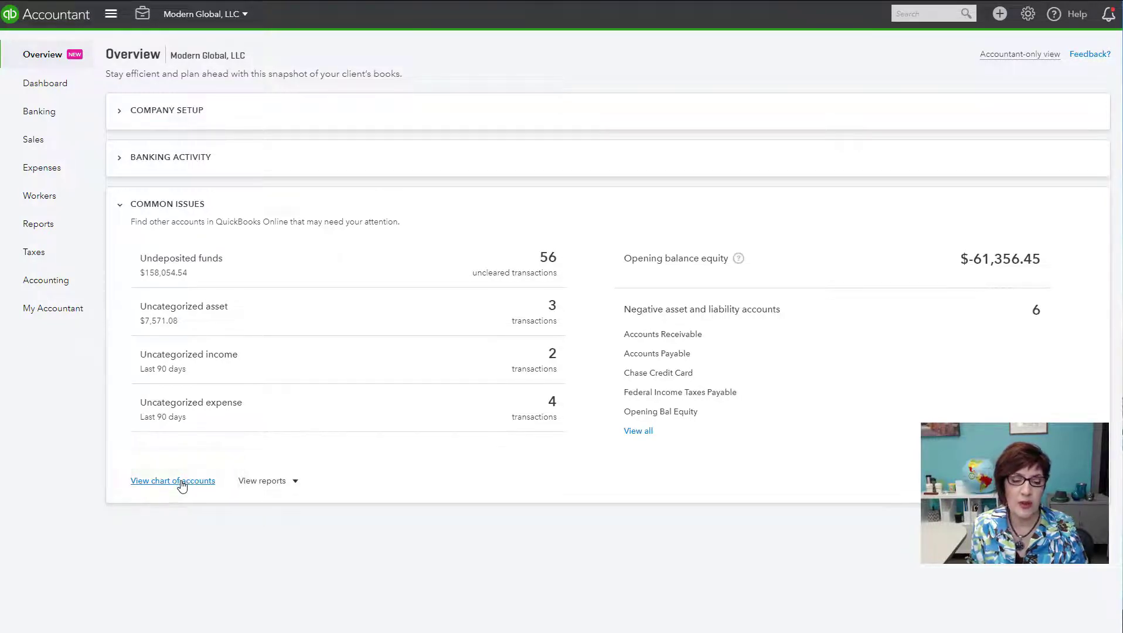
click(176, 480)
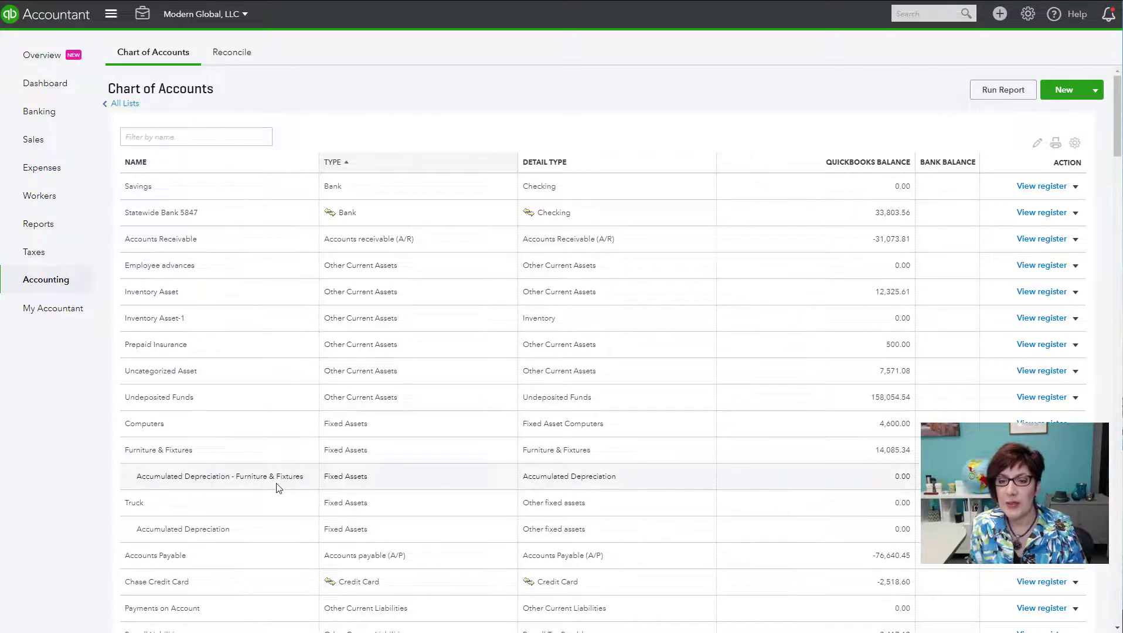
click(52, 59)
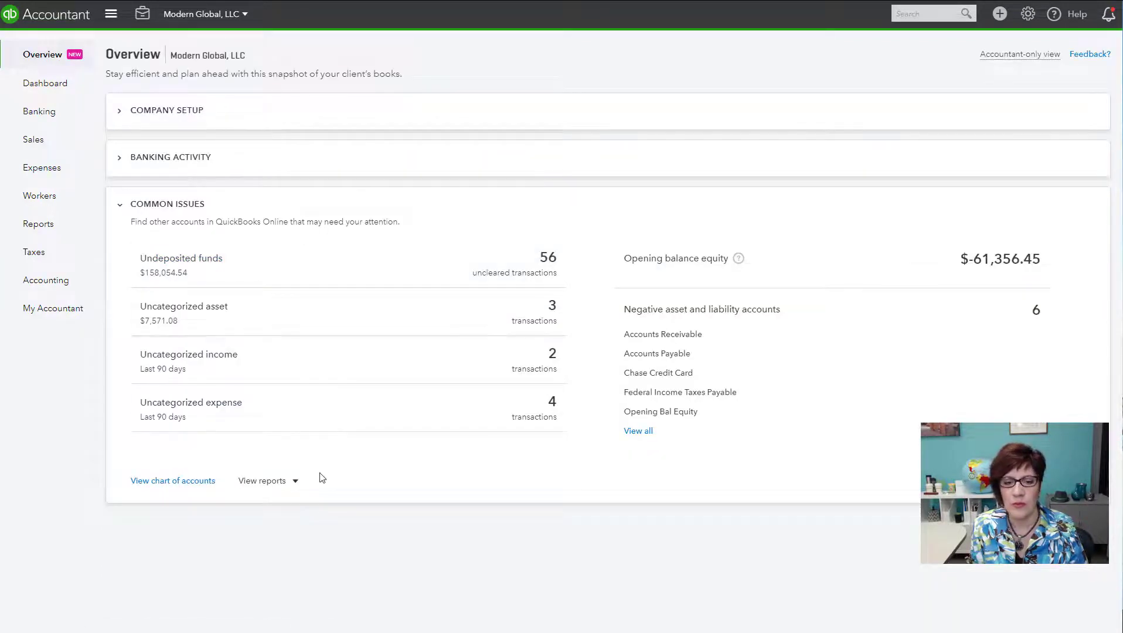
click(297, 485)
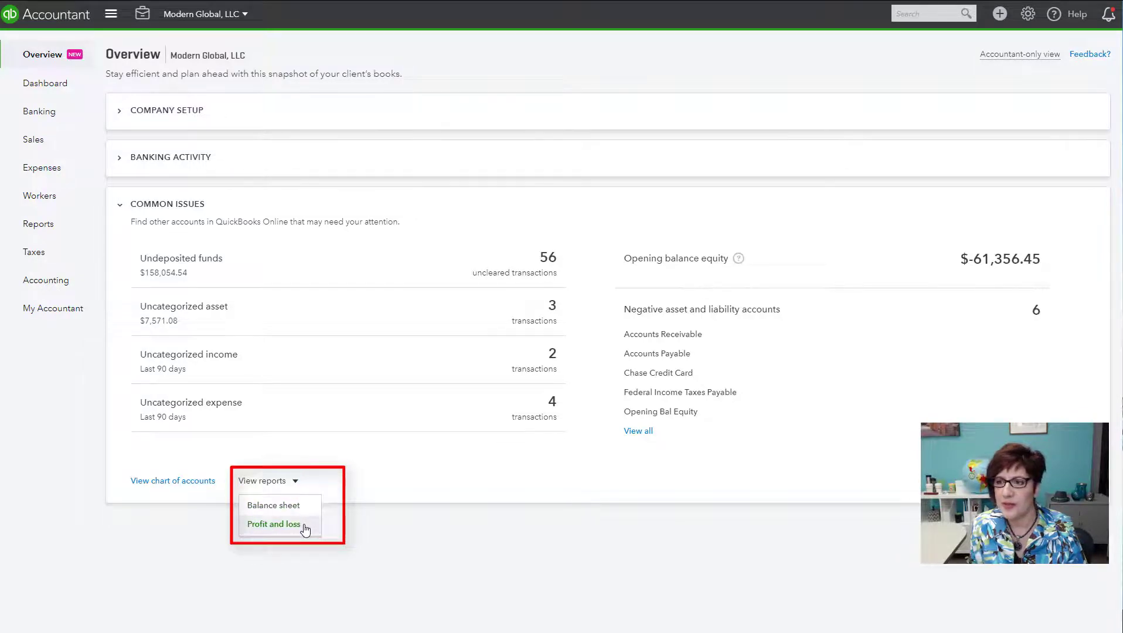
click(380, 519)
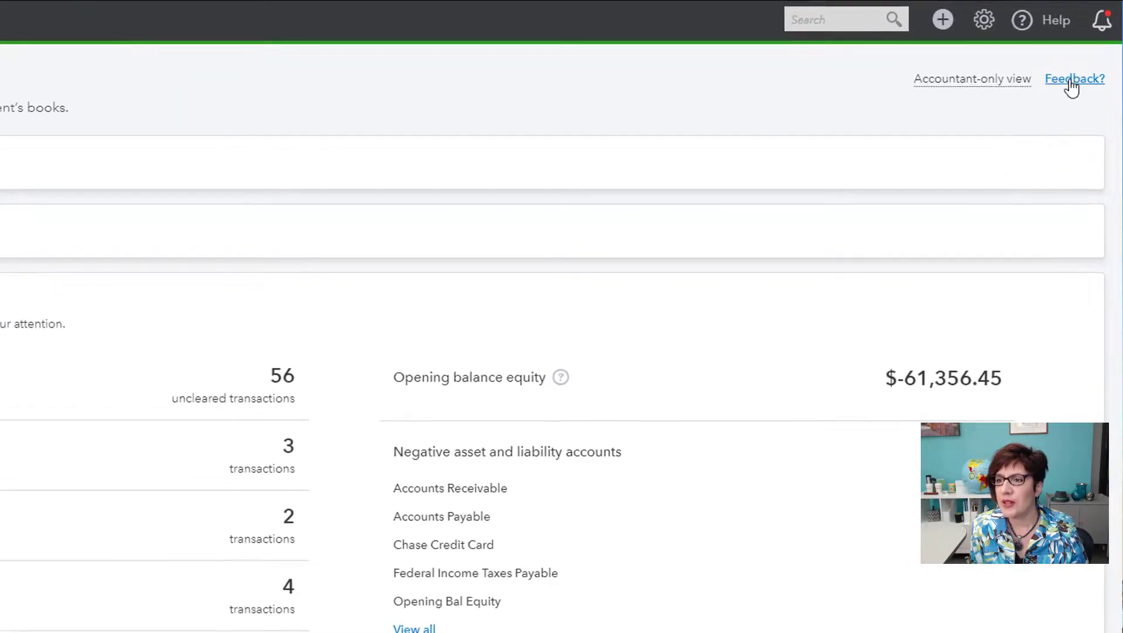
Open the Feedback? form at the top right of the Overview page.
click(1073, 82)
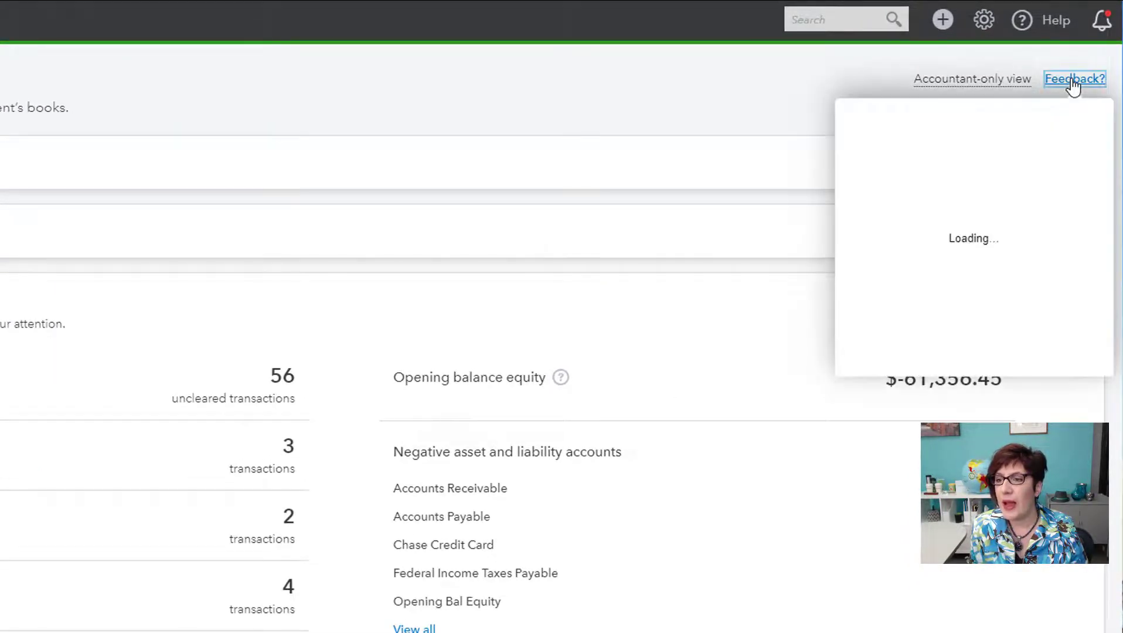